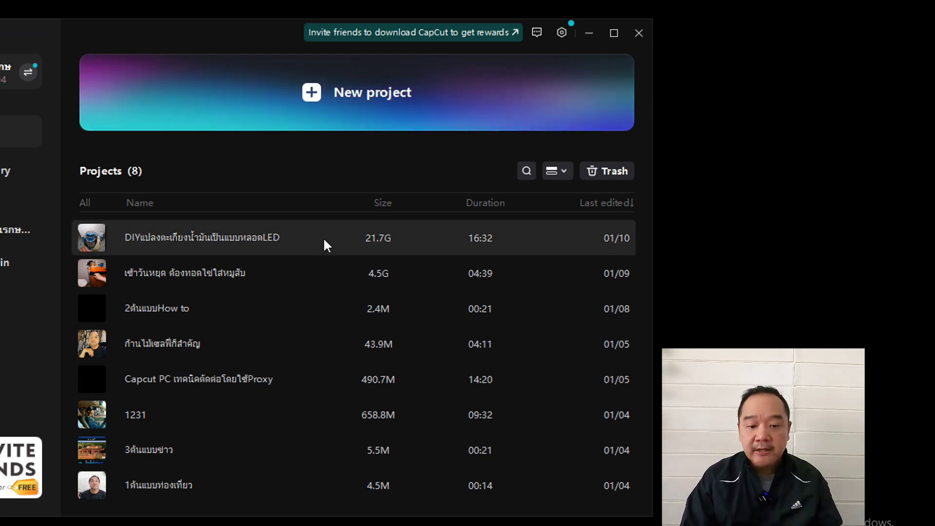
# Open the settings, review the performance options, and switch the project cache management to auto delete cache
pyautogui.click(562, 33)
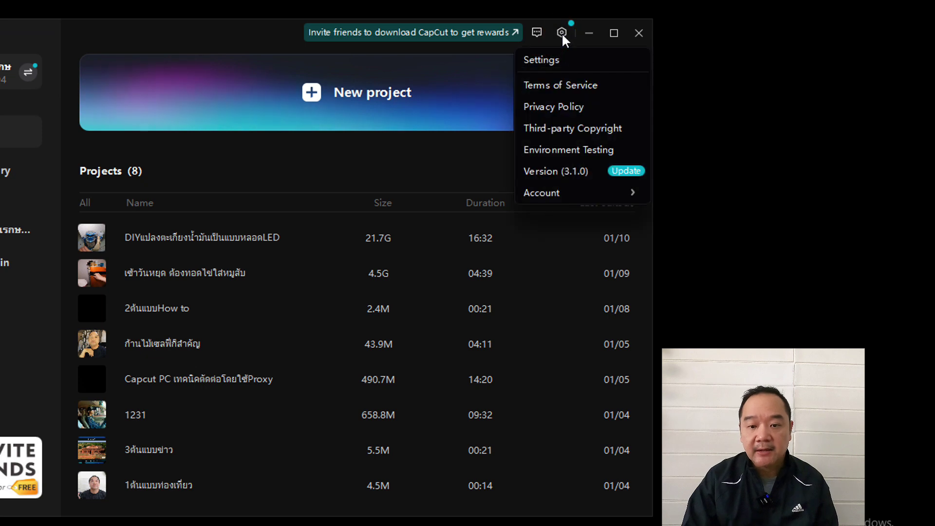
pyautogui.click(552, 60)
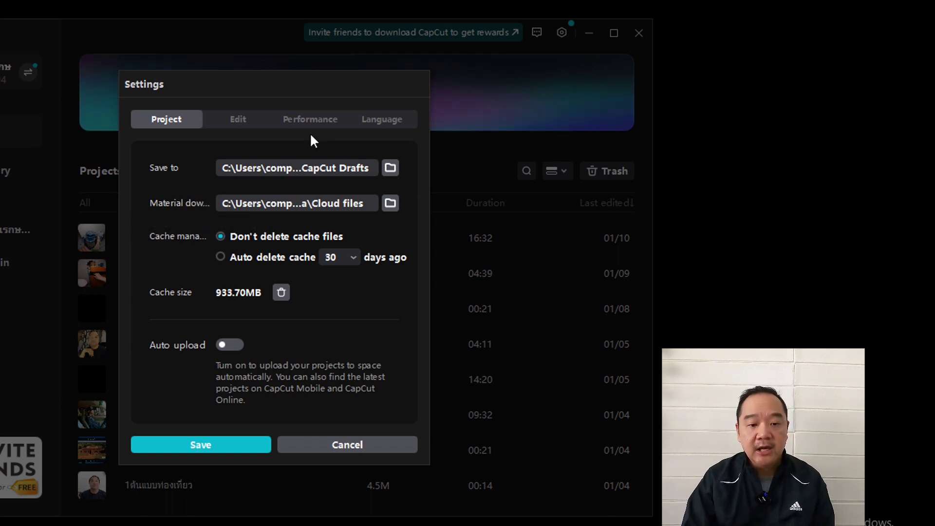
pyautogui.click(312, 119)
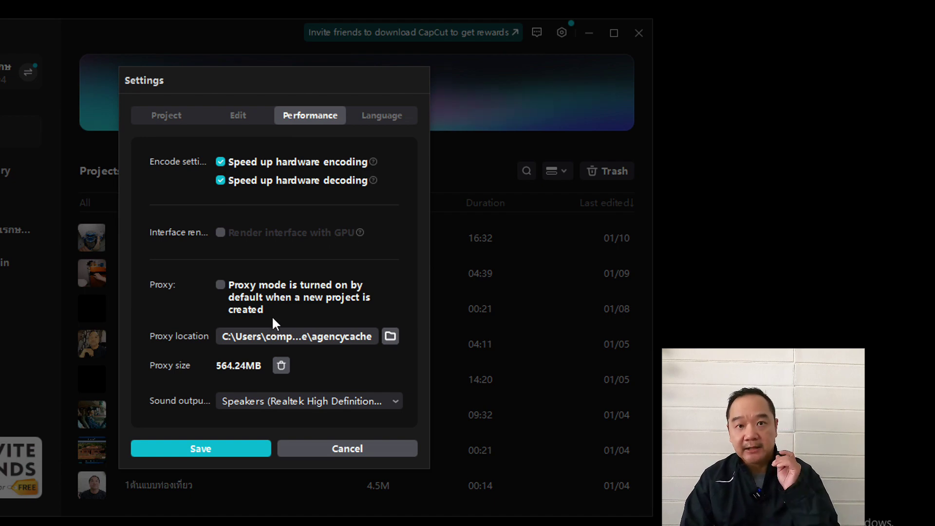
pyautogui.click(163, 116)
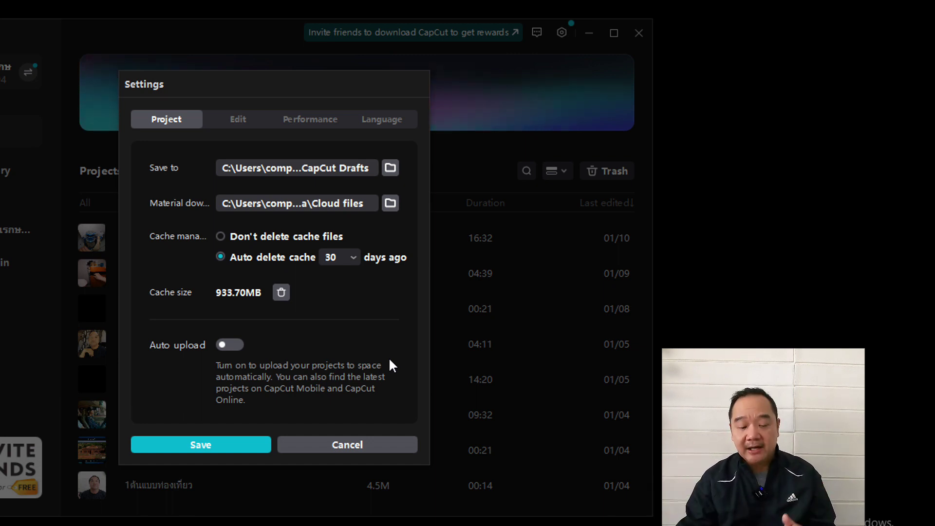
# Switch to File Explorer and examine the storage folders prepared in D:\program\CapCutPC 2023, then return to the CapCut settings
pyautogui.moveTo(234, 523)
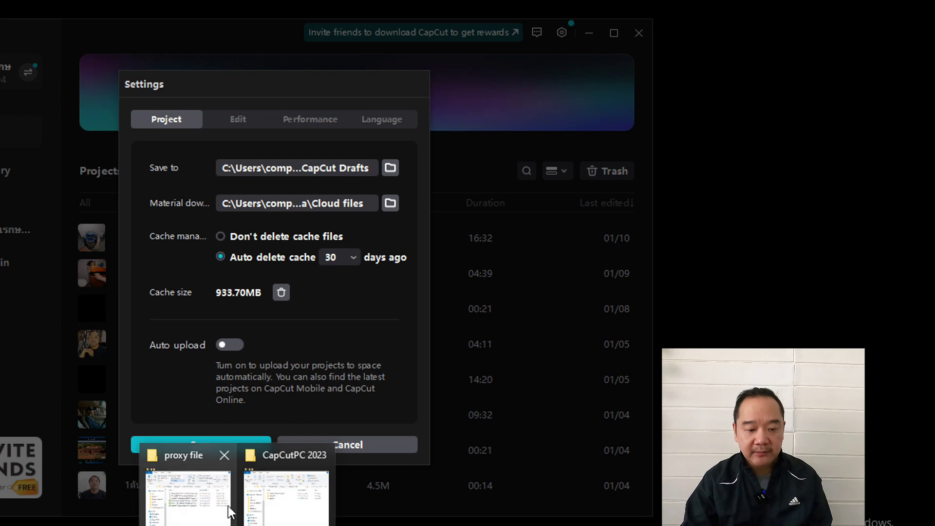
pyautogui.click(270, 451)
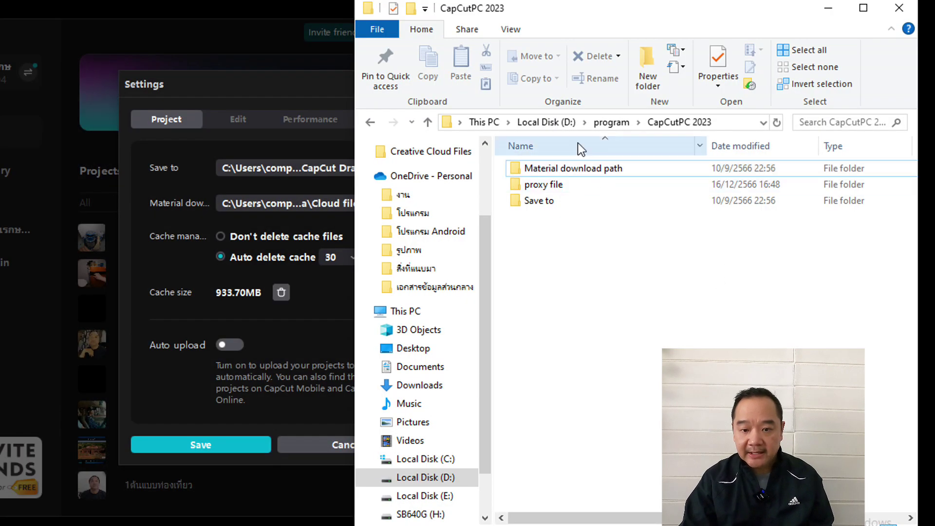
pyautogui.click(553, 123)
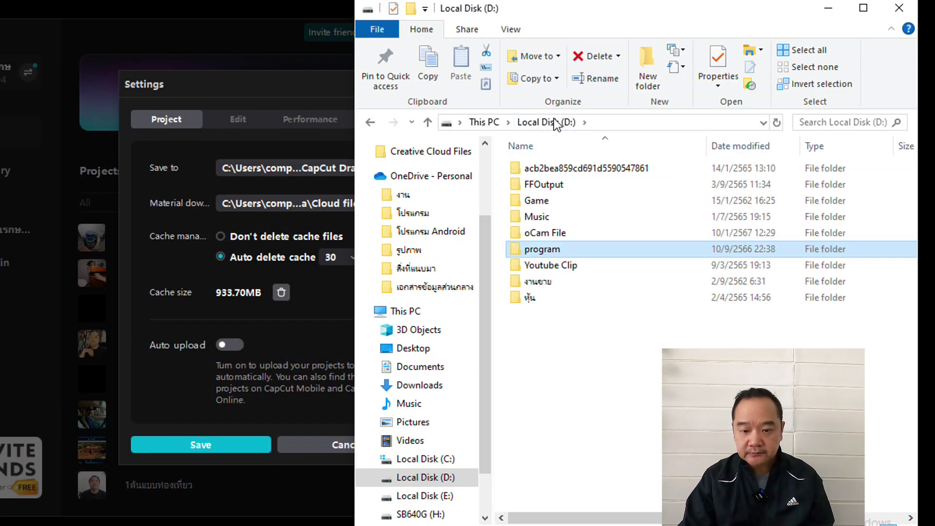
pyautogui.click(557, 249)
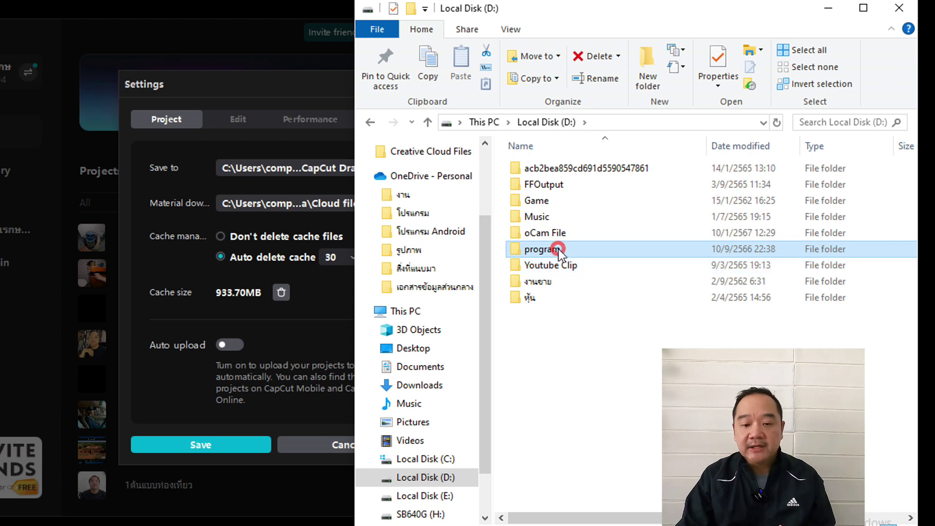
pyautogui.doubleClick(558, 248)
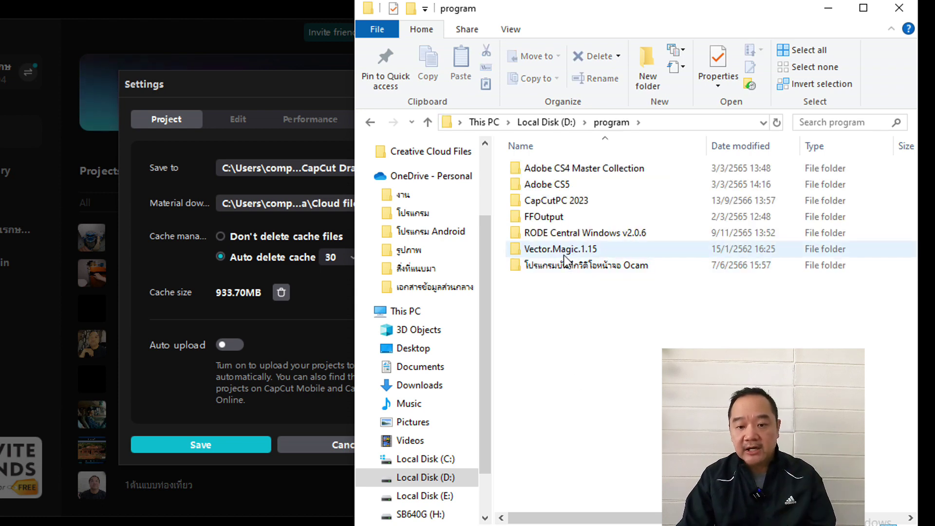
pyautogui.doubleClick(574, 201)
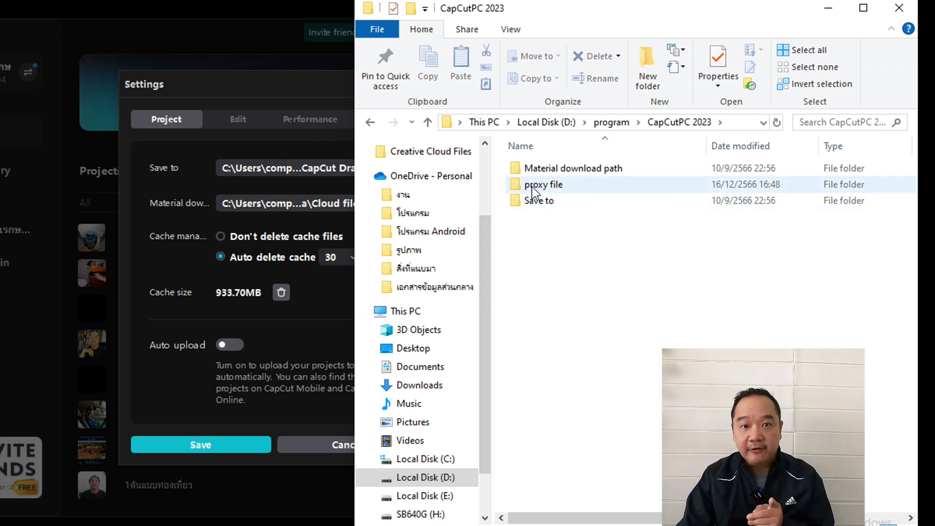
pyautogui.moveTo(534, 191)
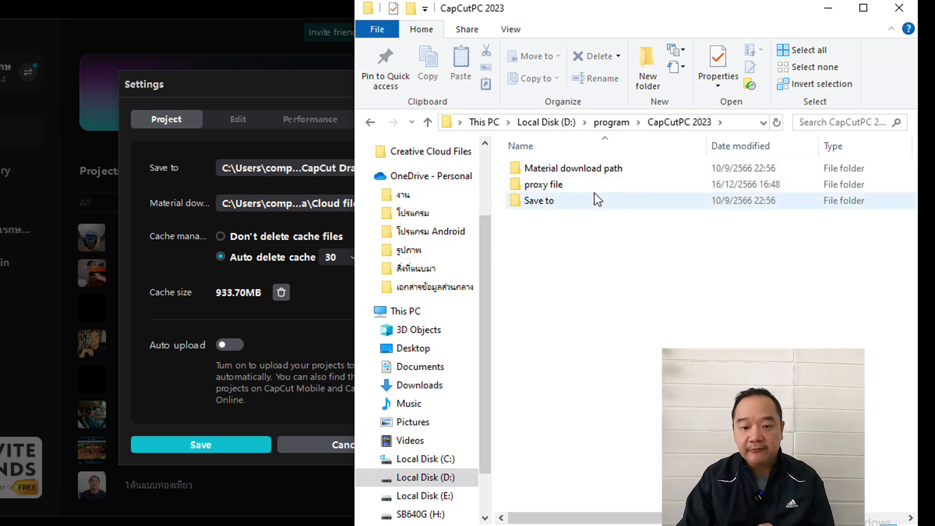
pyautogui.moveTo(609, 183)
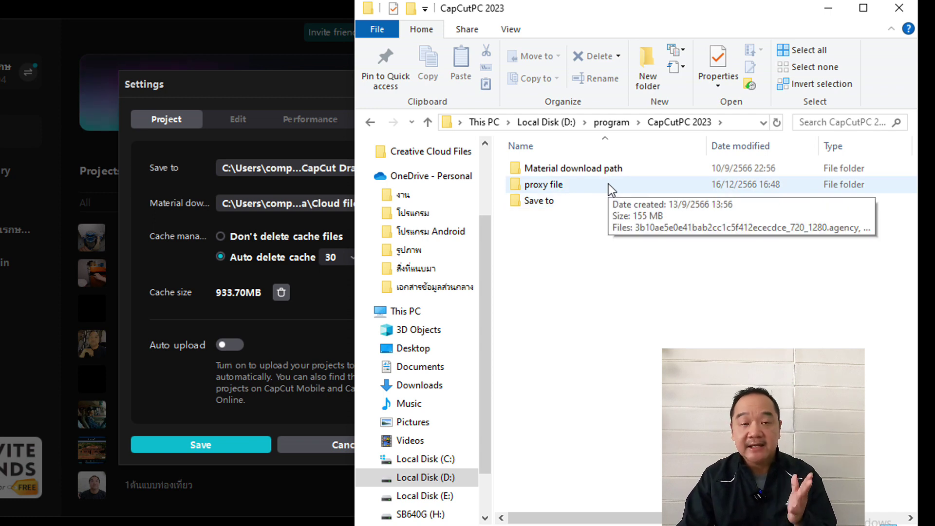
pyautogui.click(828, 8)
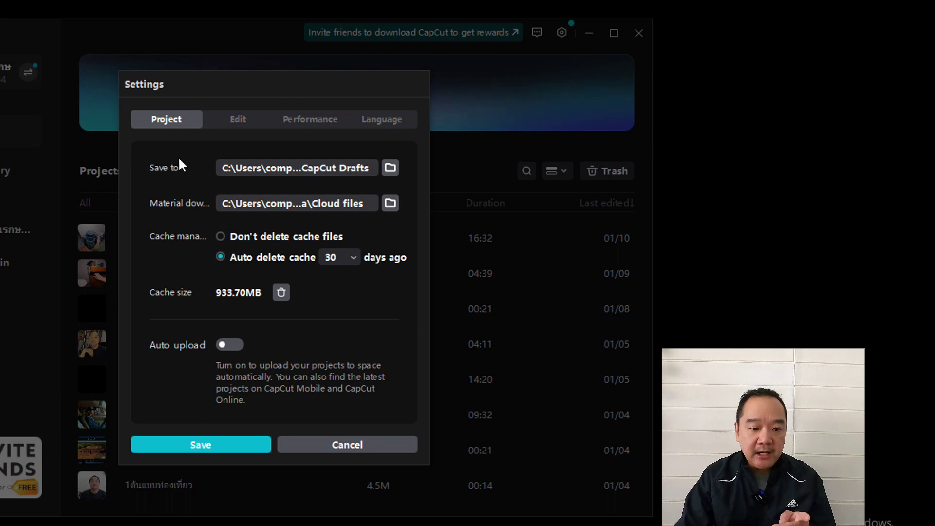
# Set the project save location to the "Save to" folder in D:\program\CapCutPC 2023
pyautogui.click(391, 167)
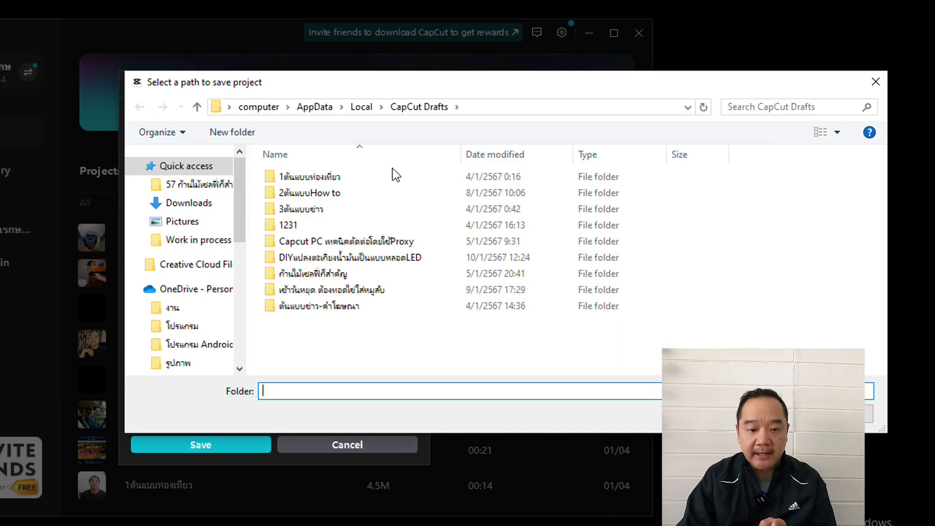
pyautogui.scroll(-5, 241, 332)
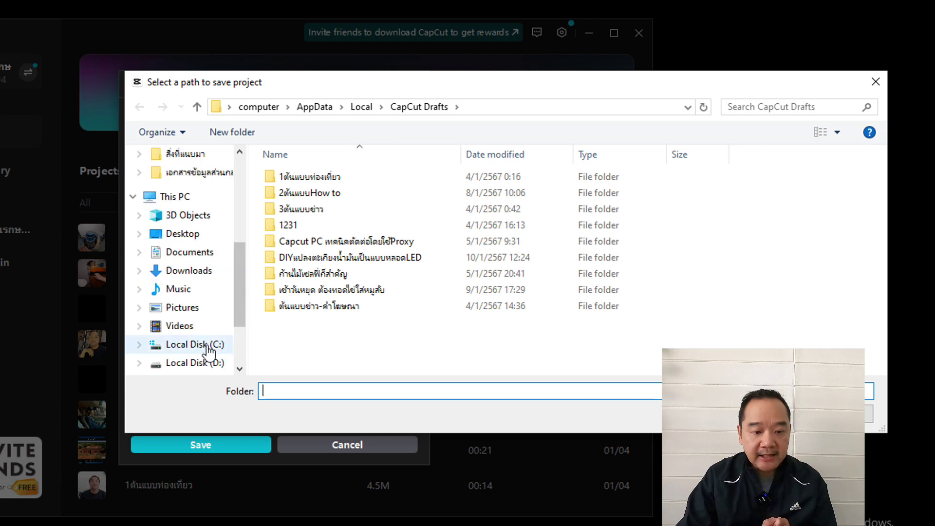
pyautogui.click(198, 364)
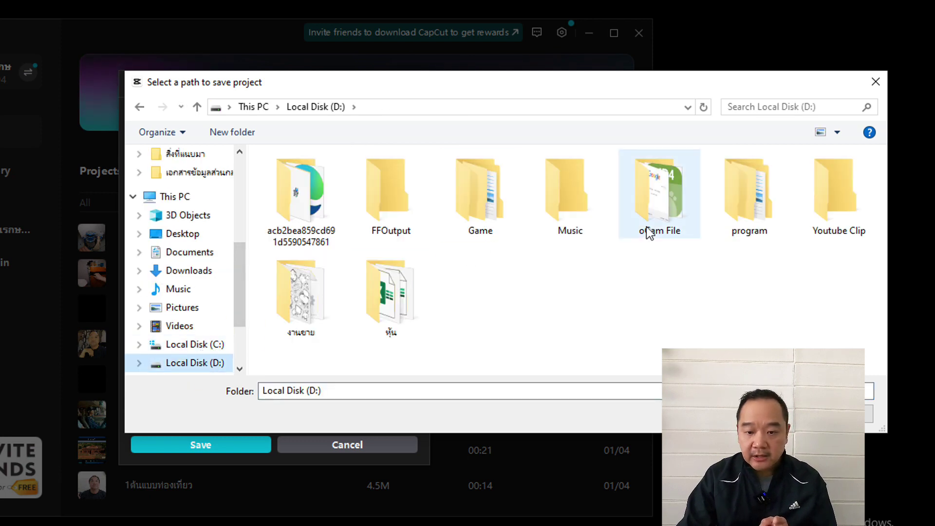
pyautogui.click(742, 195)
pyautogui.doubleClick(741, 195)
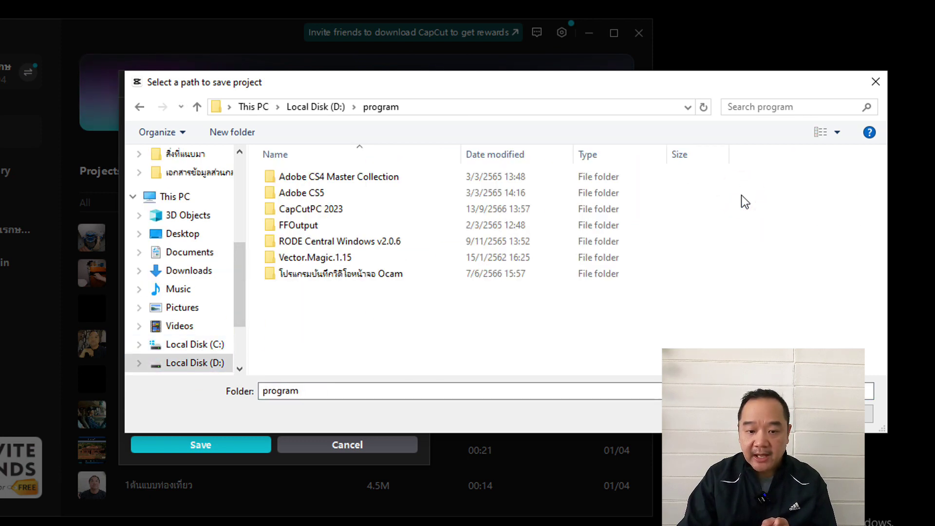
pyautogui.click(331, 210)
pyautogui.doubleClick(331, 209)
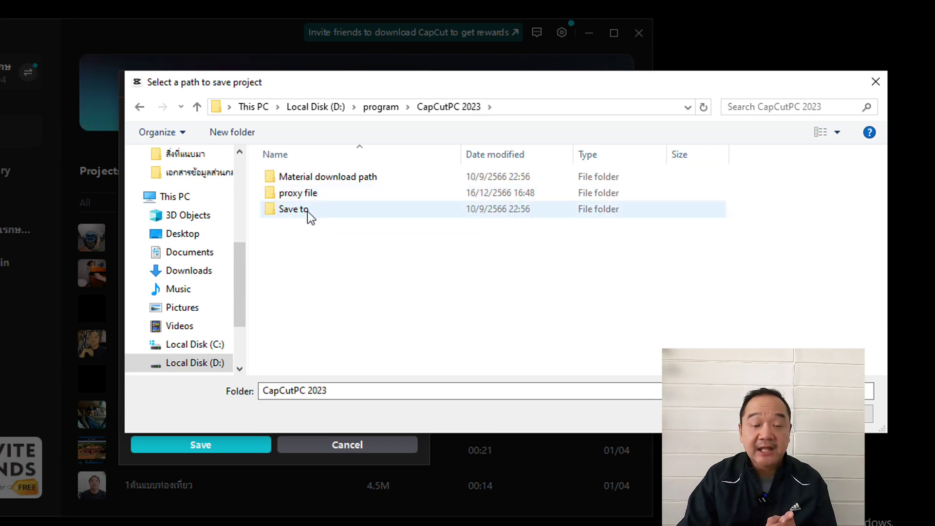
pyautogui.click(309, 213)
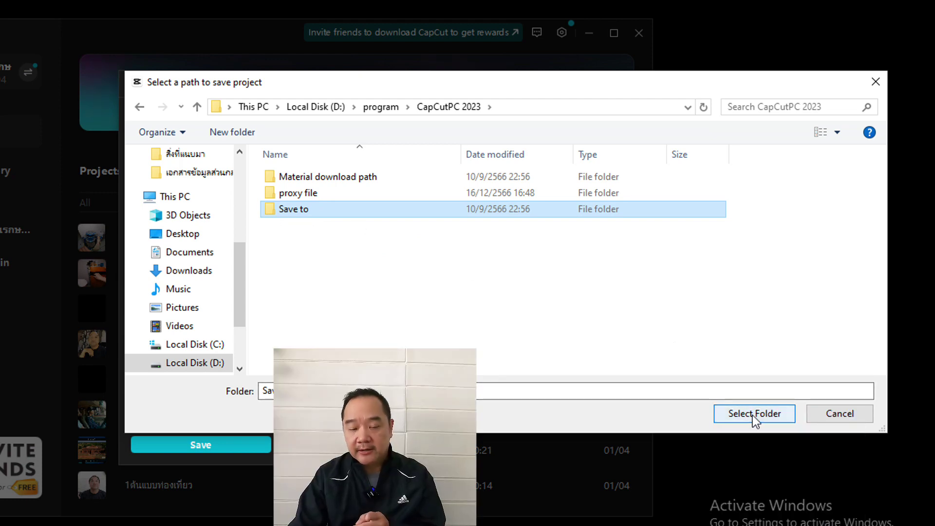
pyautogui.click(753, 415)
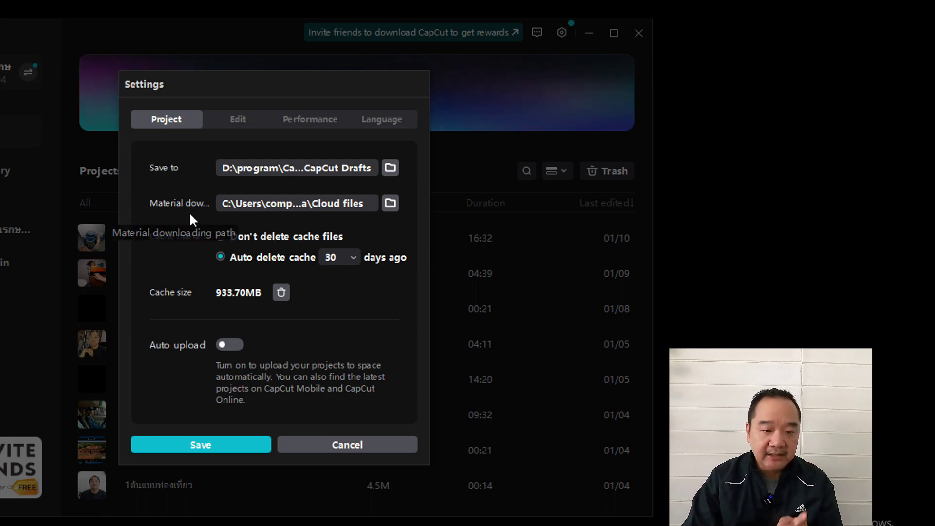
# Set the material downloading path to the "Material download path" folder in D:\program\CapCutPC 2023
pyautogui.click(392, 204)
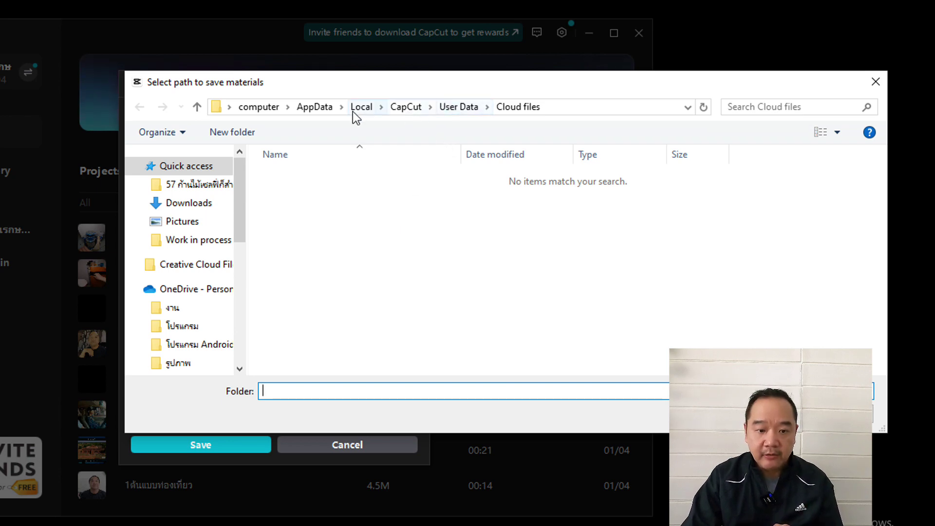
pyautogui.scroll(-4, 219, 326)
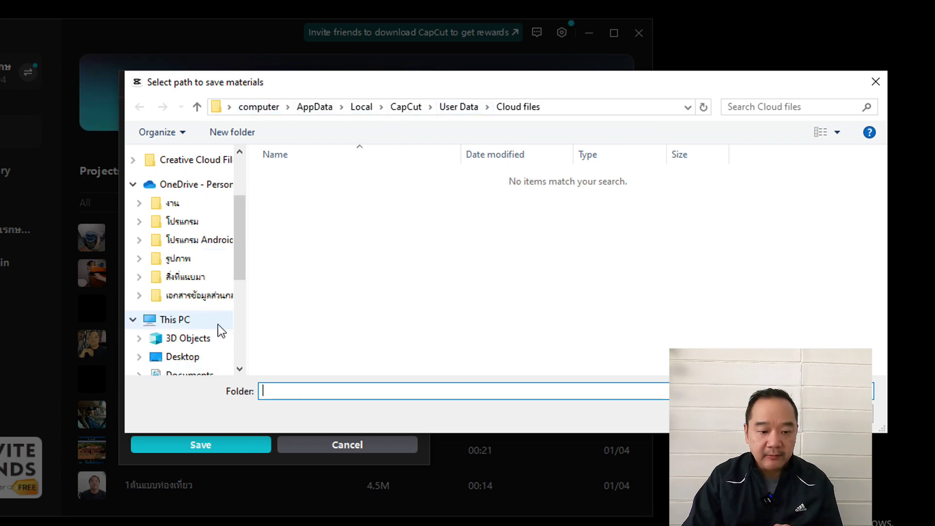
pyautogui.scroll(-1, 197, 365)
pyautogui.click(183, 326)
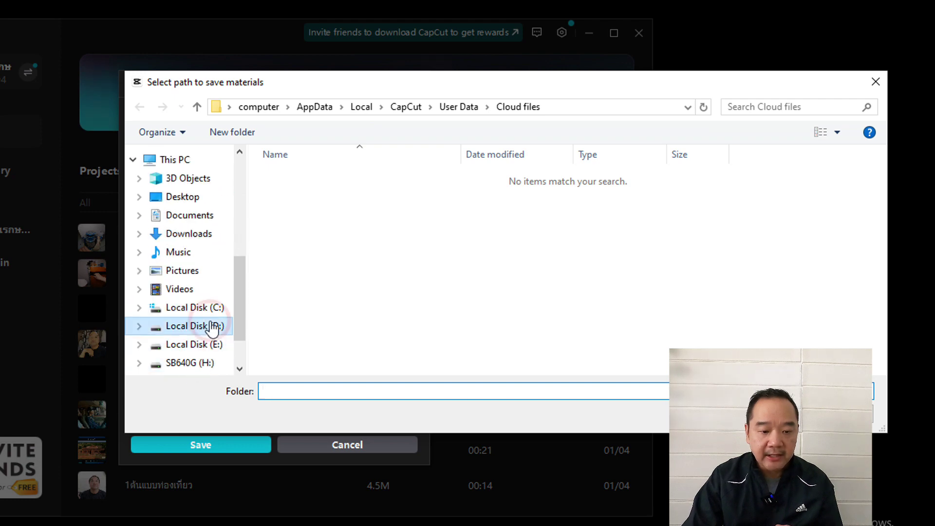
pyautogui.doubleClick(737, 215)
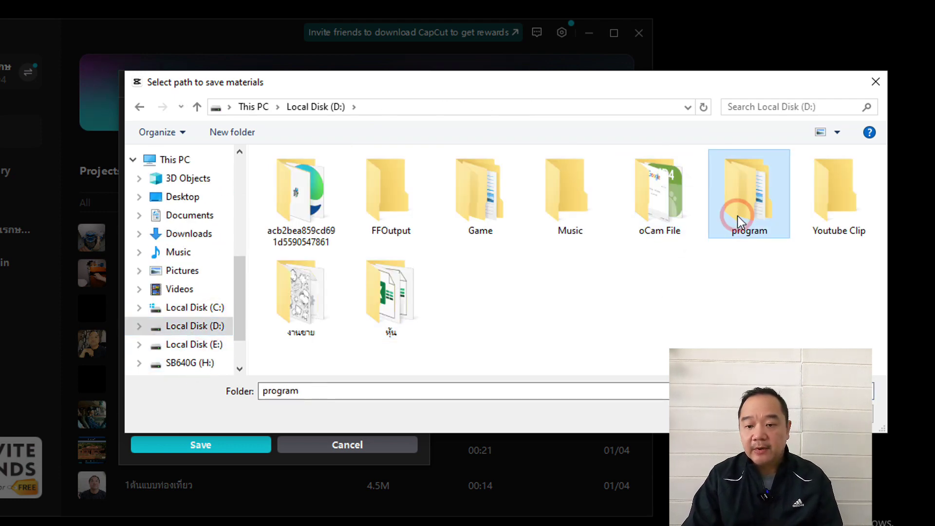
pyautogui.doubleClick(296, 209)
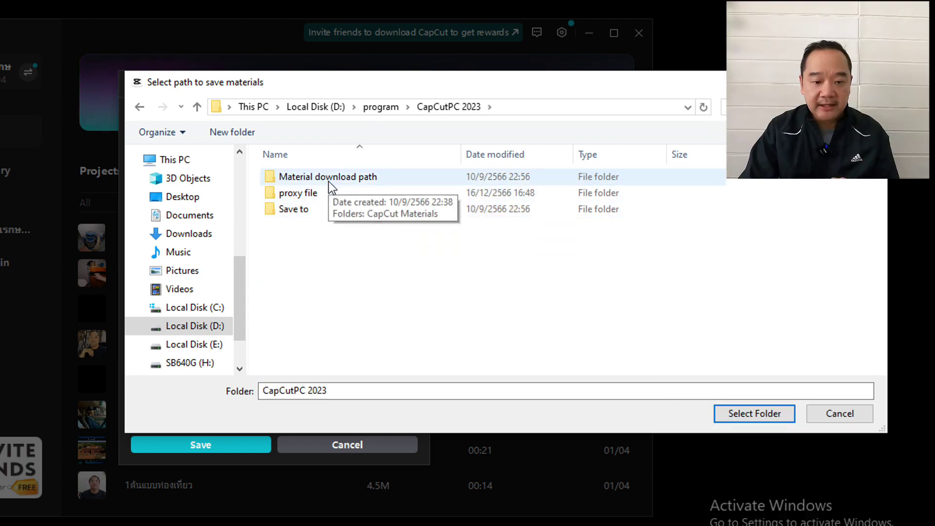
pyautogui.click(332, 180)
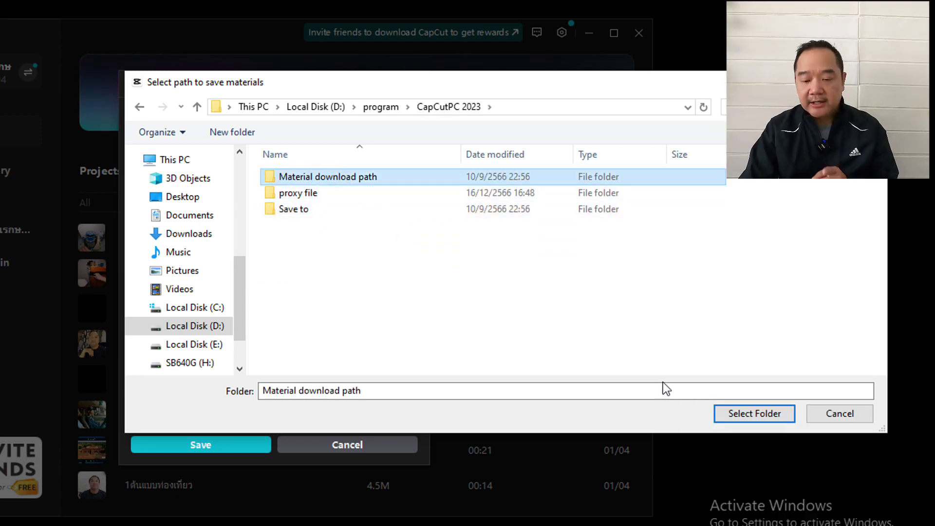
pyautogui.click(741, 416)
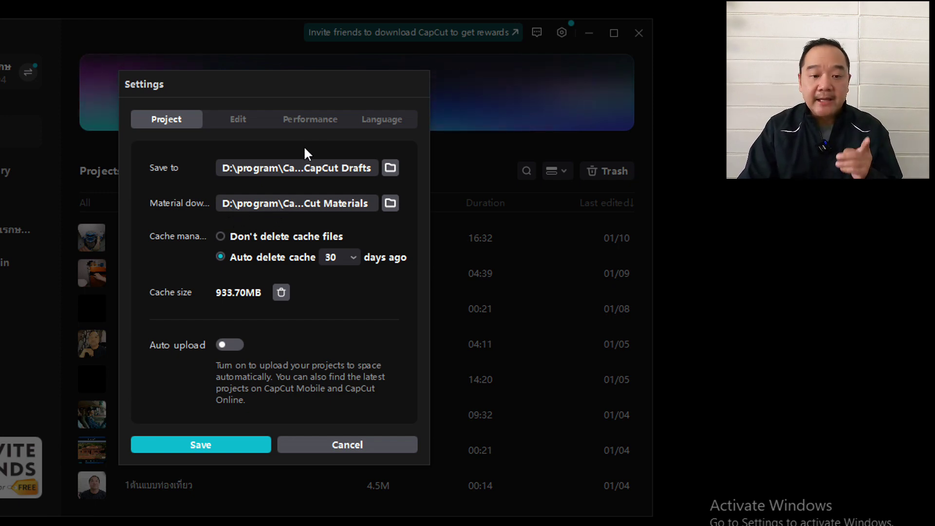
# Set the proxy location in the performance settings to the "proxy file" folder in D:\program\CapCutPC 2023
pyautogui.click(321, 119)
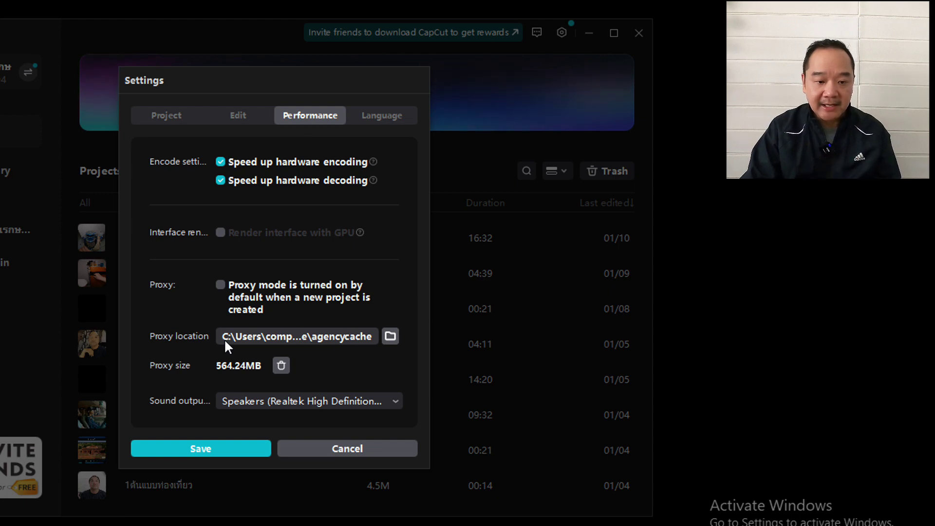
pyautogui.click(390, 337)
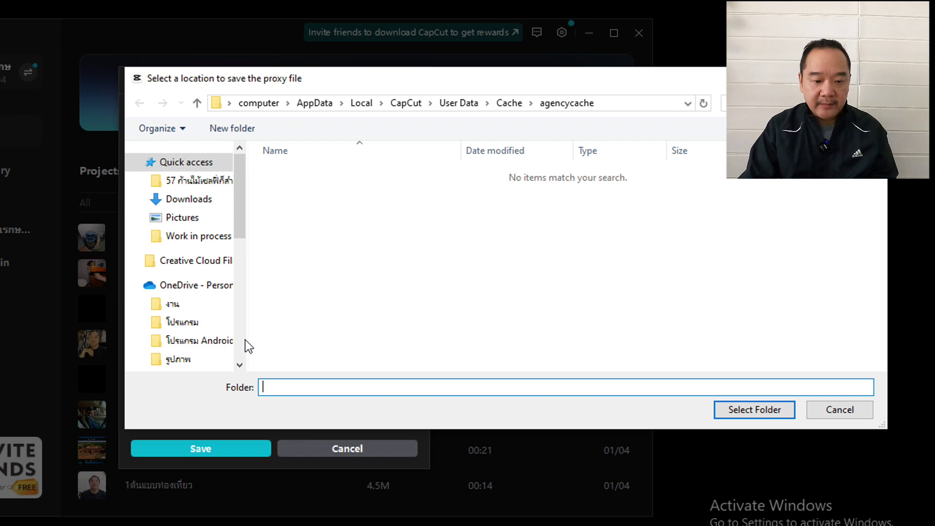
pyautogui.click(239, 338)
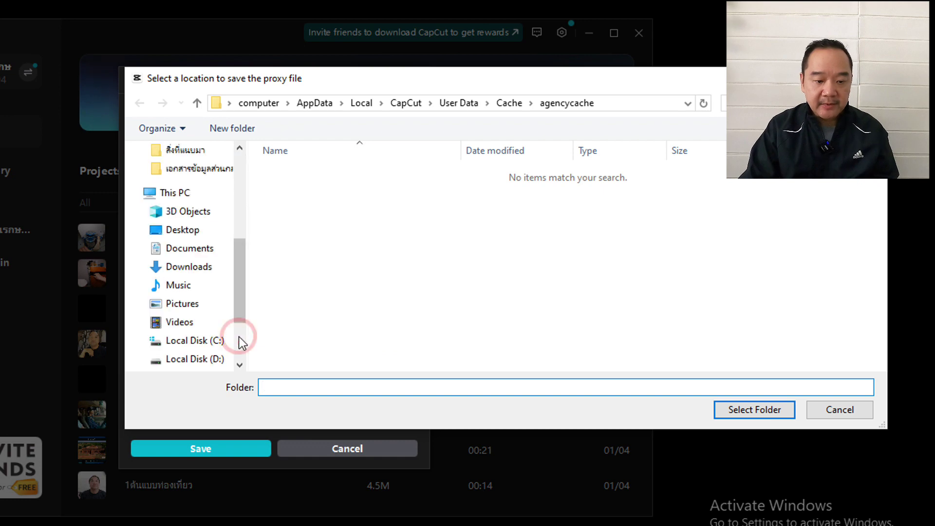
pyautogui.click(233, 359)
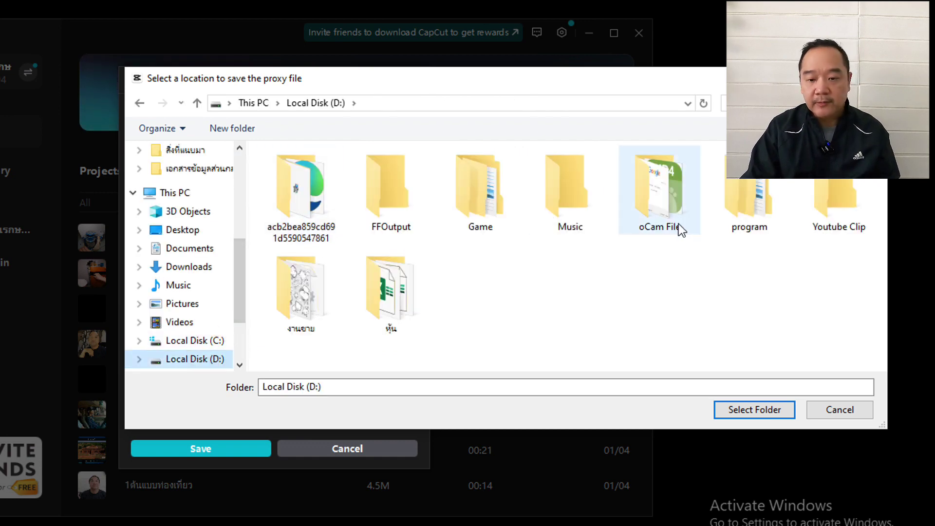
pyautogui.doubleClick(745, 211)
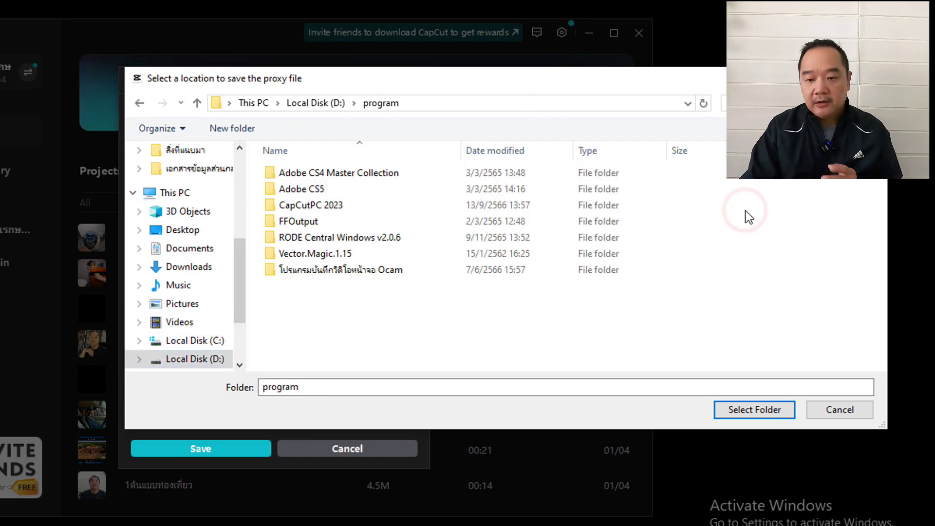
pyautogui.doubleClick(319, 203)
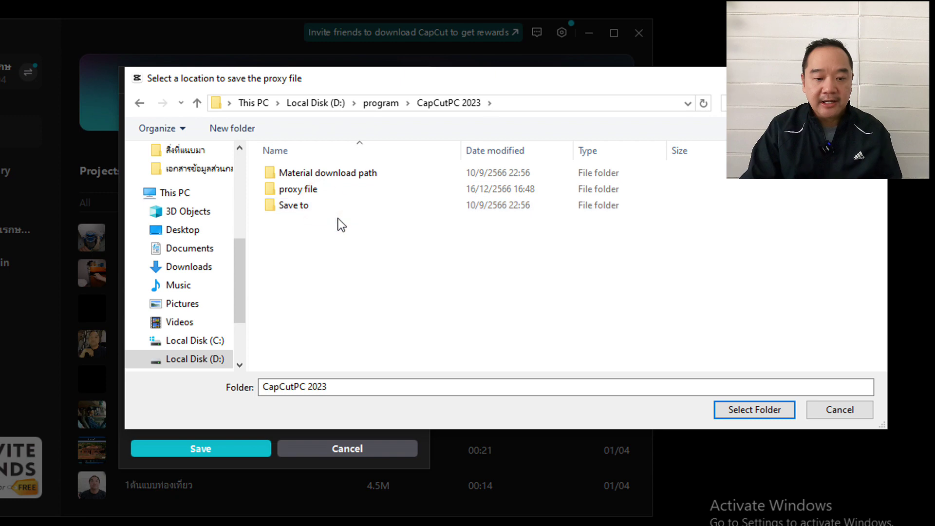
pyautogui.click(304, 192)
pyautogui.click(752, 410)
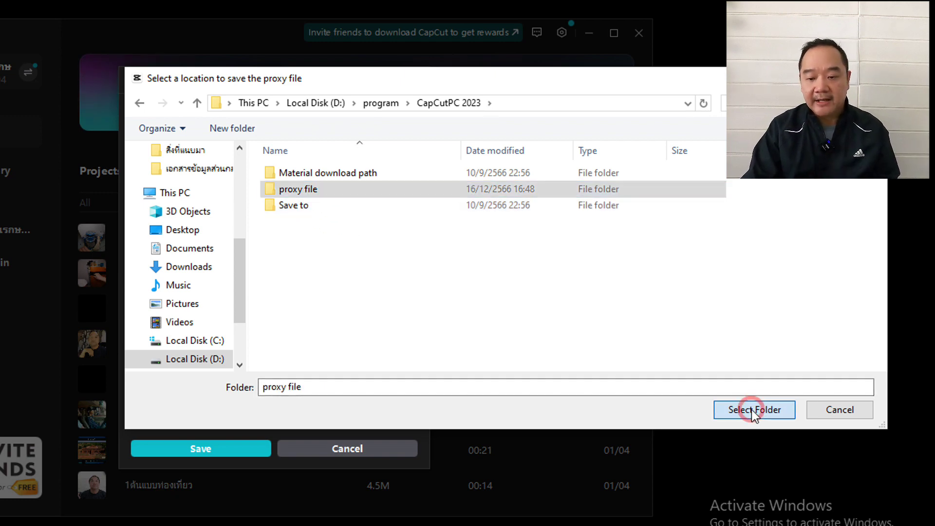